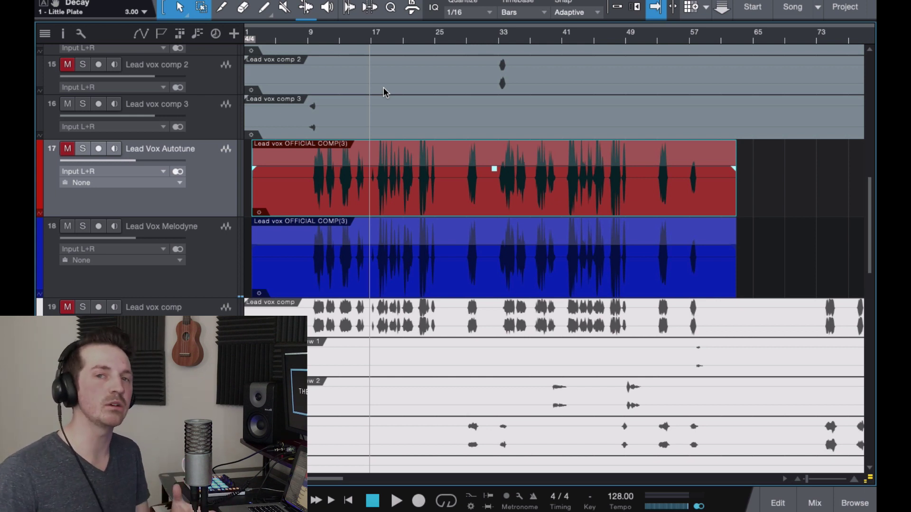
Open the vocal event on the Lead Vox Melodyne track for editing in Melodyne
left_click(455, 287)
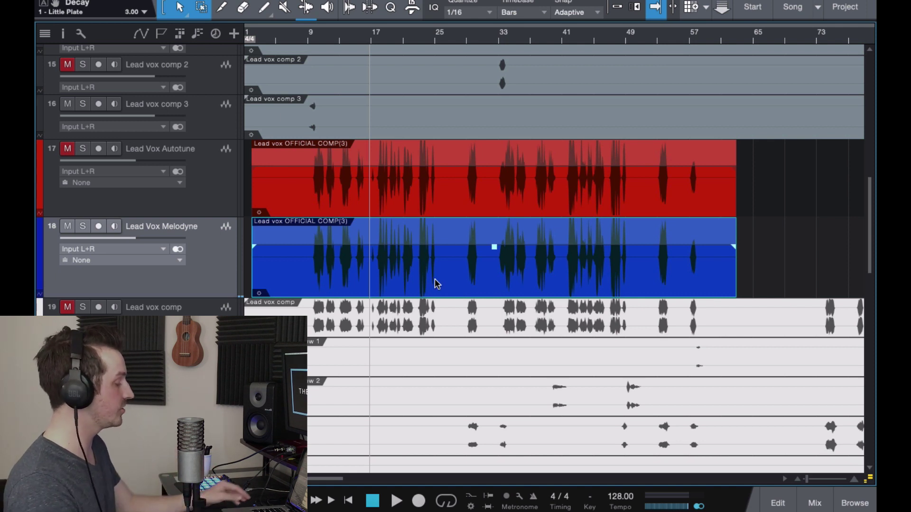
left_click(434, 278)
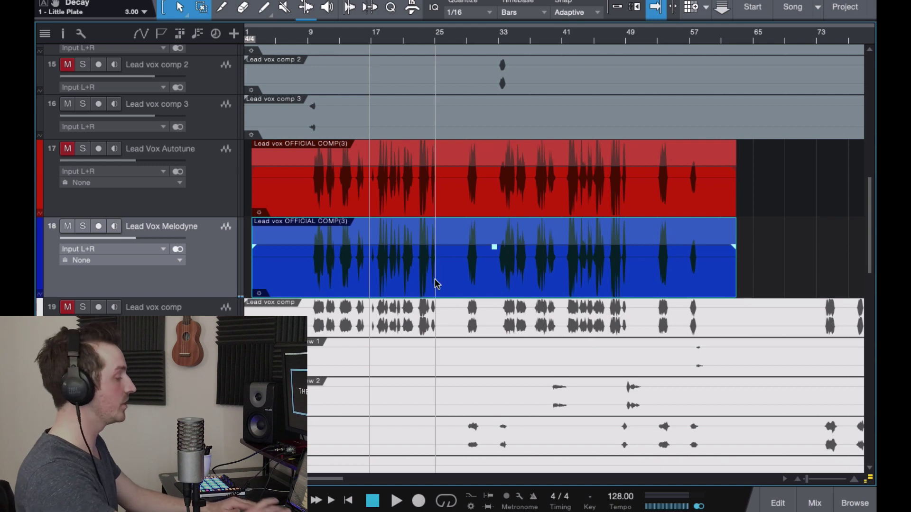
key("ctrl+m")
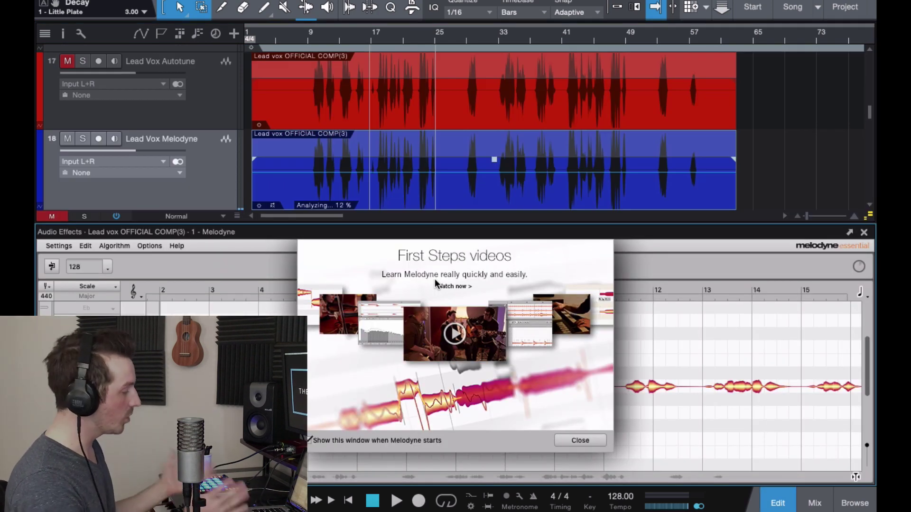
Dismiss Melodyne's First Steps and website notices, and close the open Melodyne update and Google pages in the browser
left_click(578, 439)
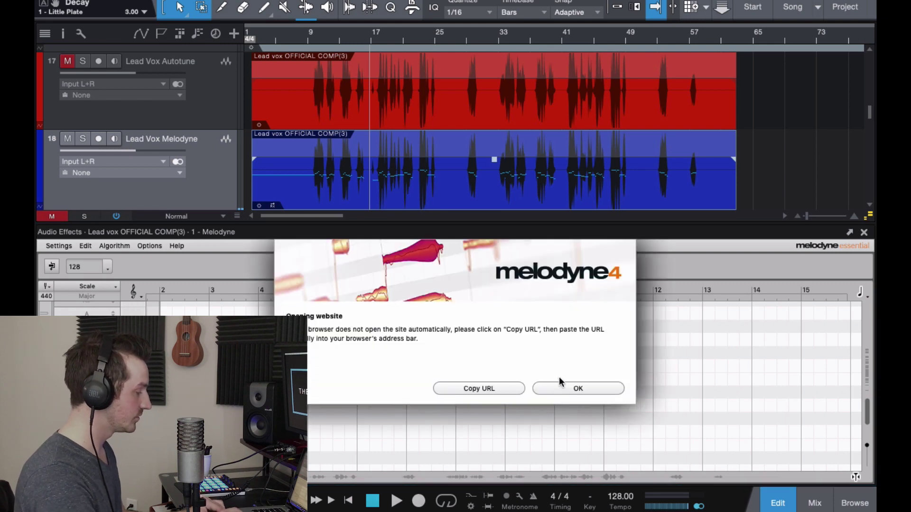
left_click(567, 386)
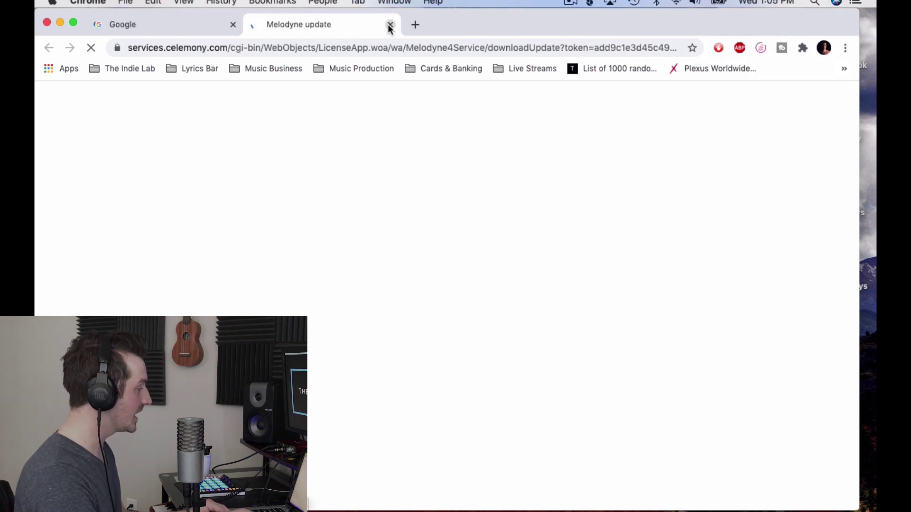
left_click(233, 25)
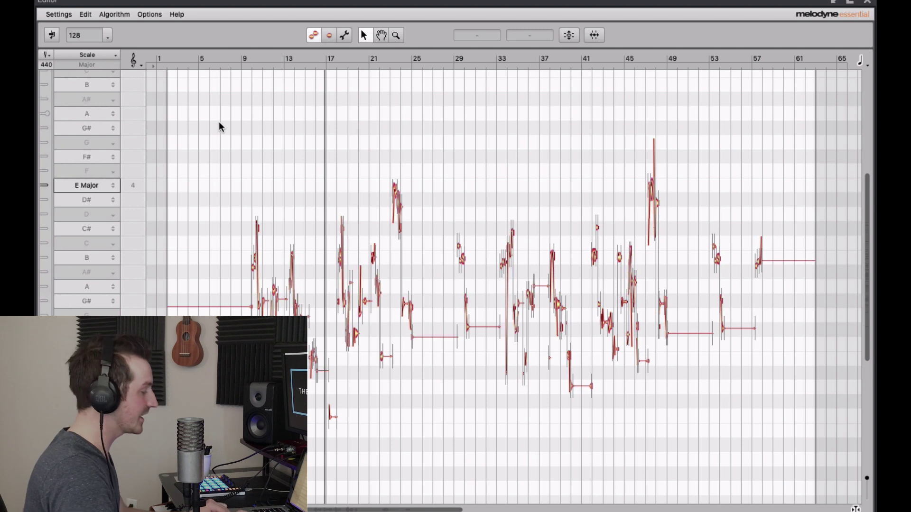
Select all the vocal notes and correct their pitch with Pitch Center and Pitch Drift both at 100%
left_click_drag(220, 123, 847, 460)
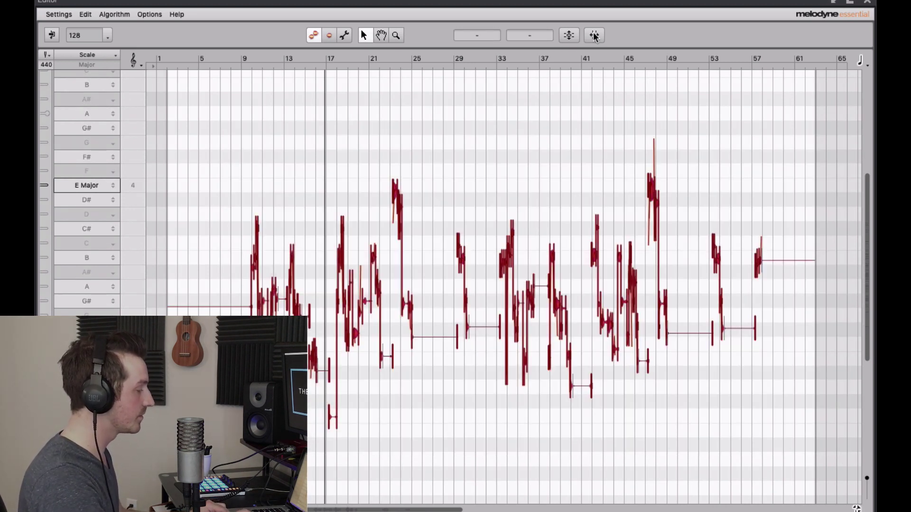
left_click(569, 35)
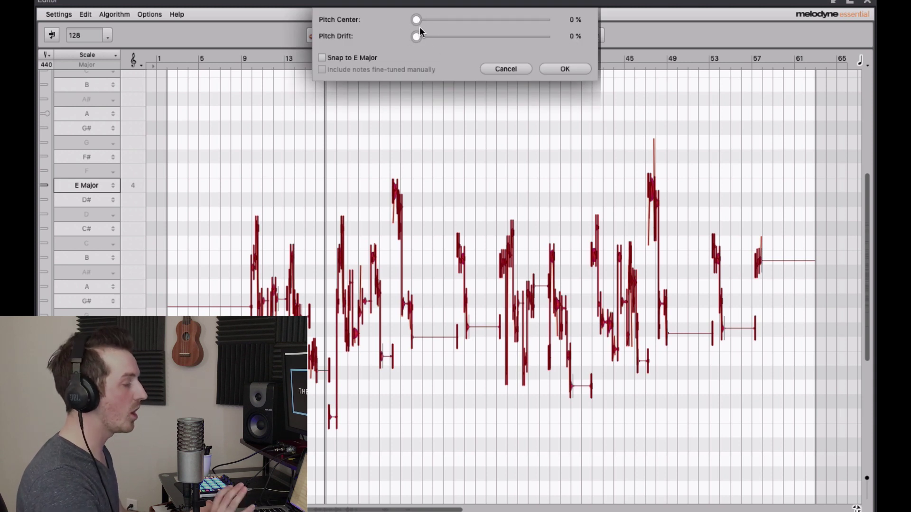
left_click_drag(415, 22, 687, 42)
left_click_drag(416, 36, 607, 40)
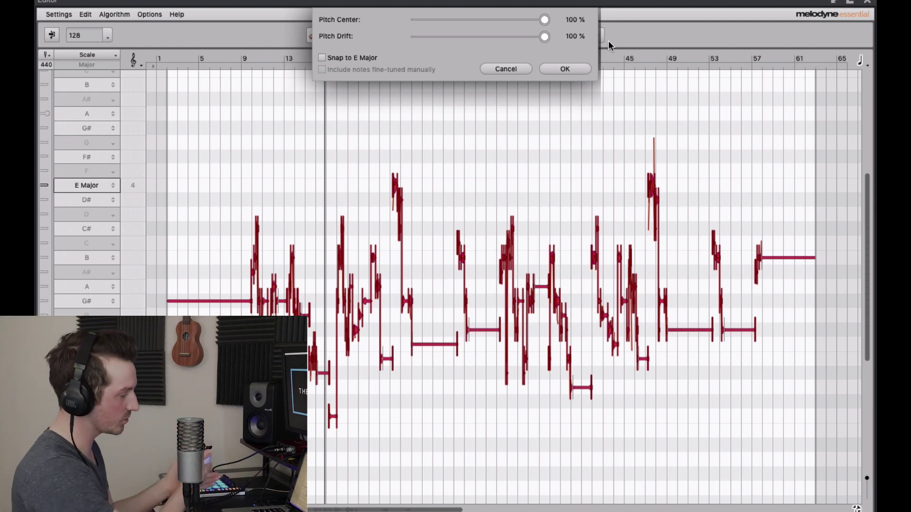
left_click(566, 68)
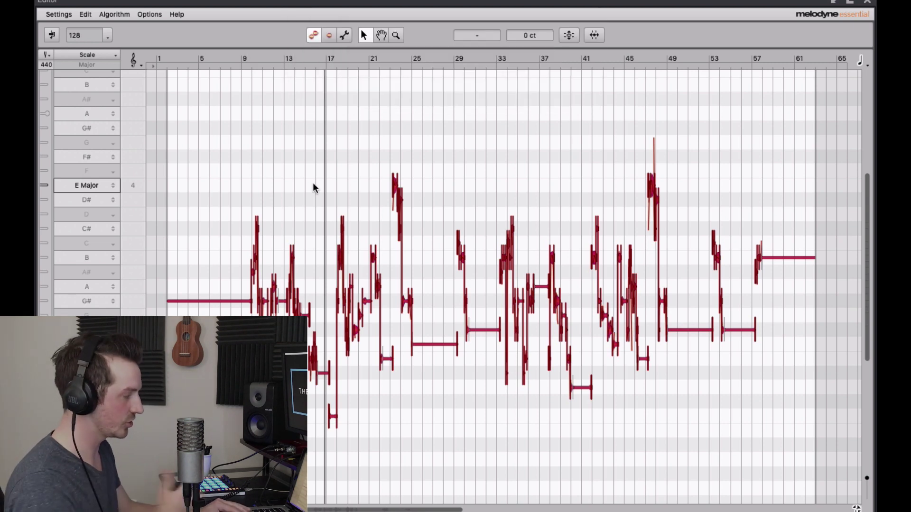
Play the pitch-corrected vocal from around bar 9 and examine the notes up to bar 14 for wrong pitches
scroll(313, 185, "up", 5)
scroll(313, 185, "left", 3)
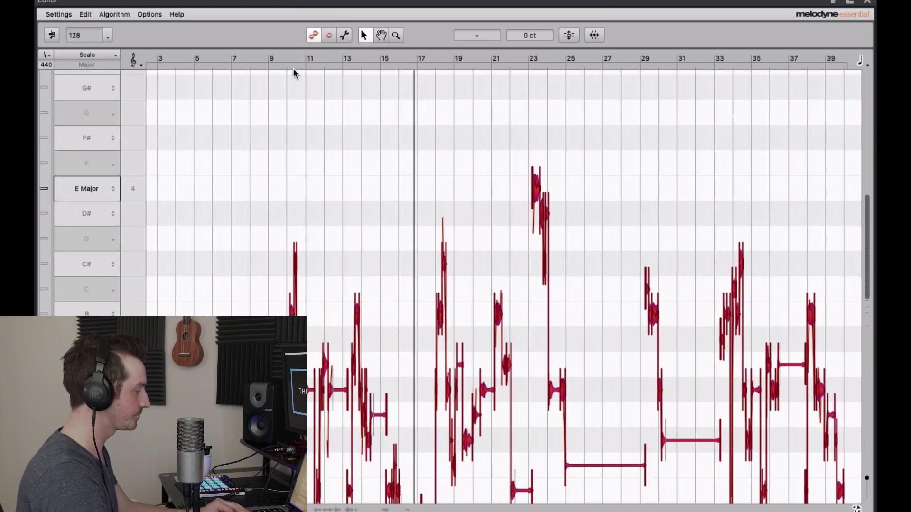
left_click(278, 59)
key("space")
scroll(331, 352, "up", 4)
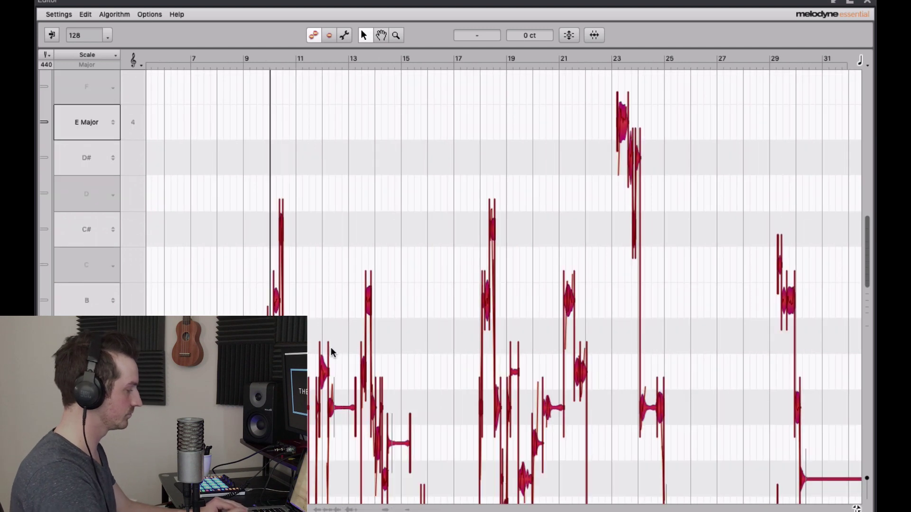
scroll(477, 356, "down", 2)
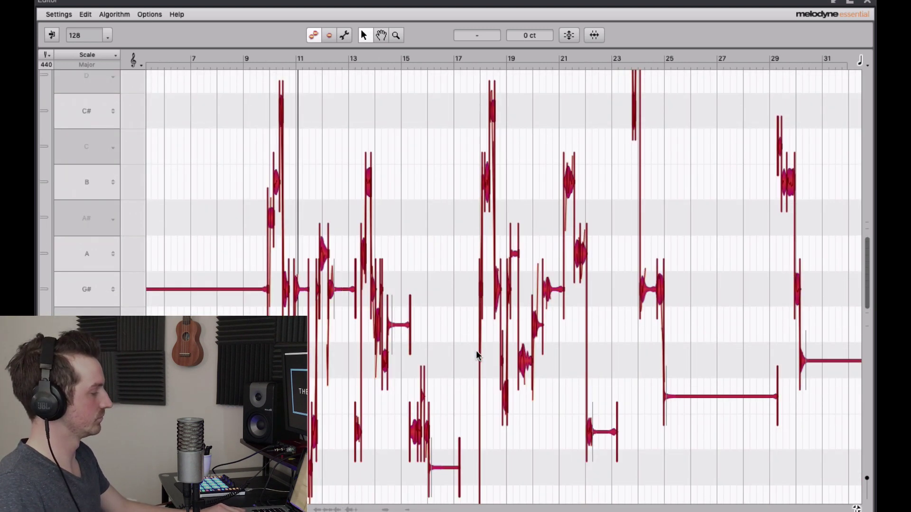
scroll(477, 355, "down", 1)
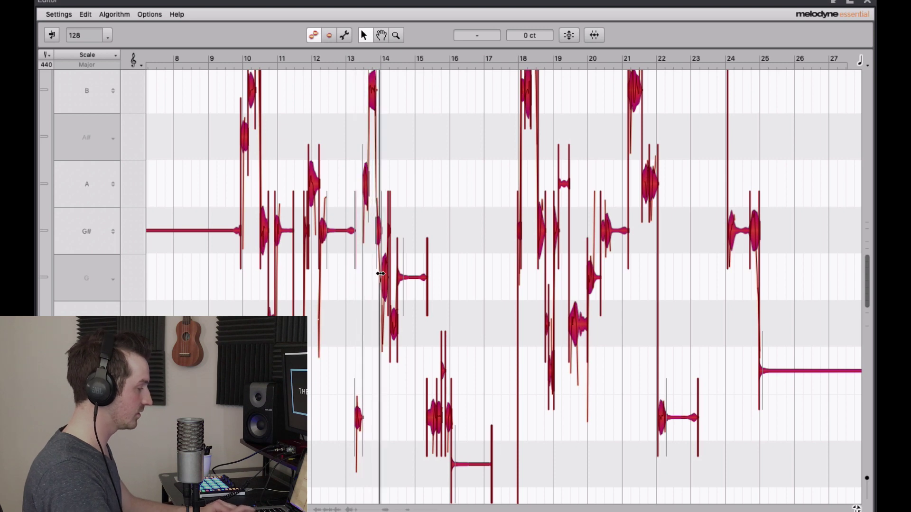
scroll(383, 281, "up", 5)
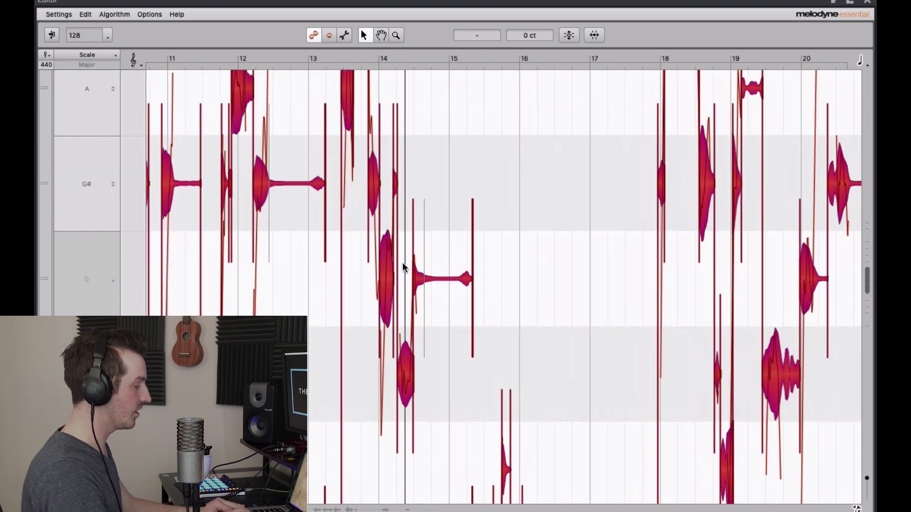
Clear the note selection and listen closely to the phrase around bar 14
left_click(356, 57)
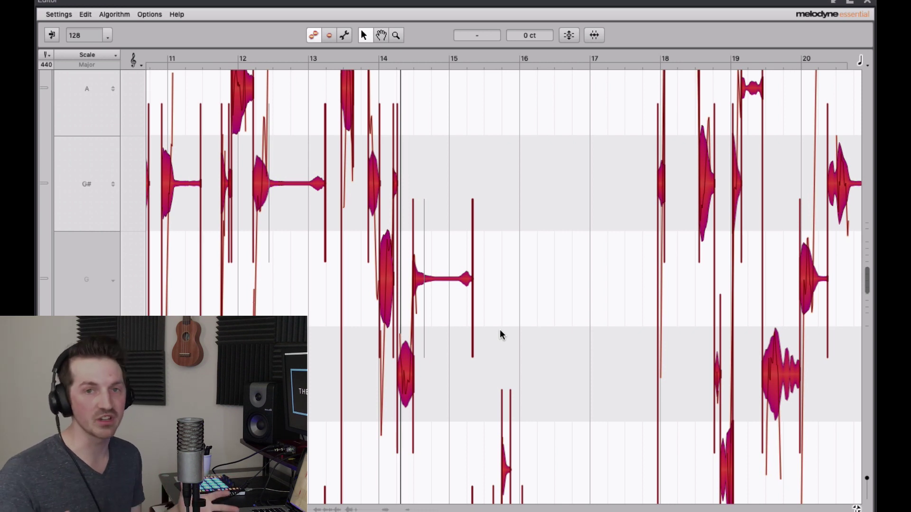
left_click(499, 331)
scroll(396, 423, "up", 10)
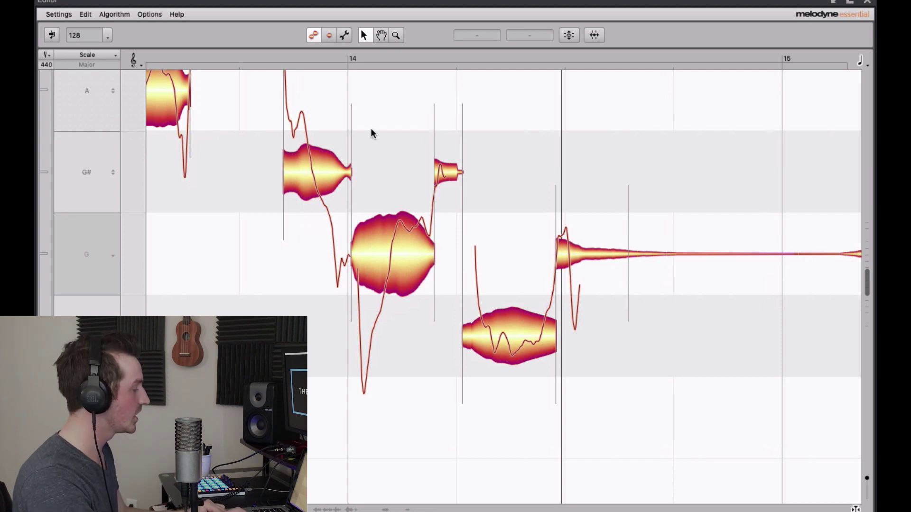
left_click(268, 60)
key("space")
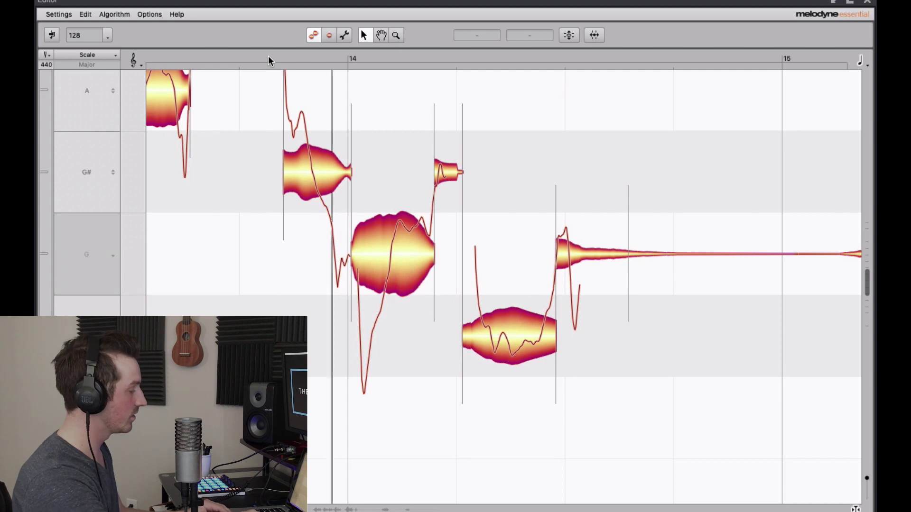
key("space")
Try the G note just after bar 14 at G#3 -29 ct, listening to the phrase before lowering it back towards G
left_click(392, 255)
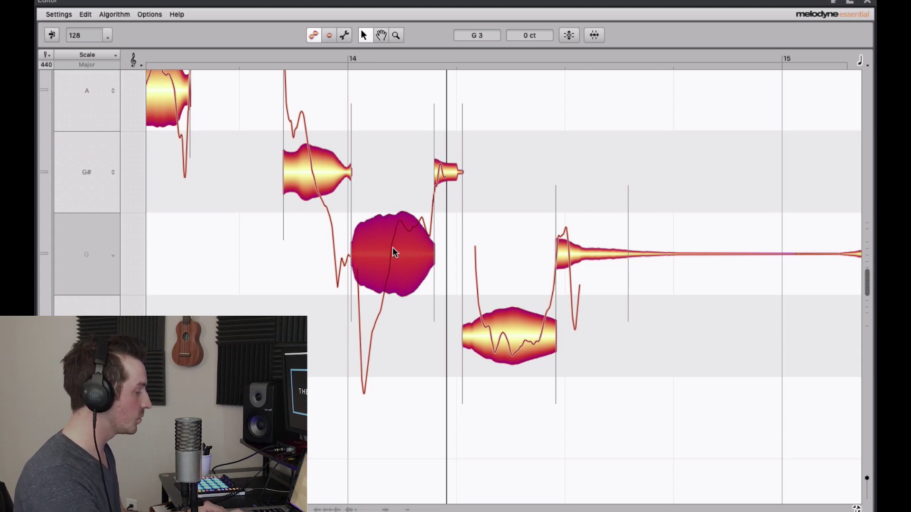
left_click_drag(394, 248, 399, 191)
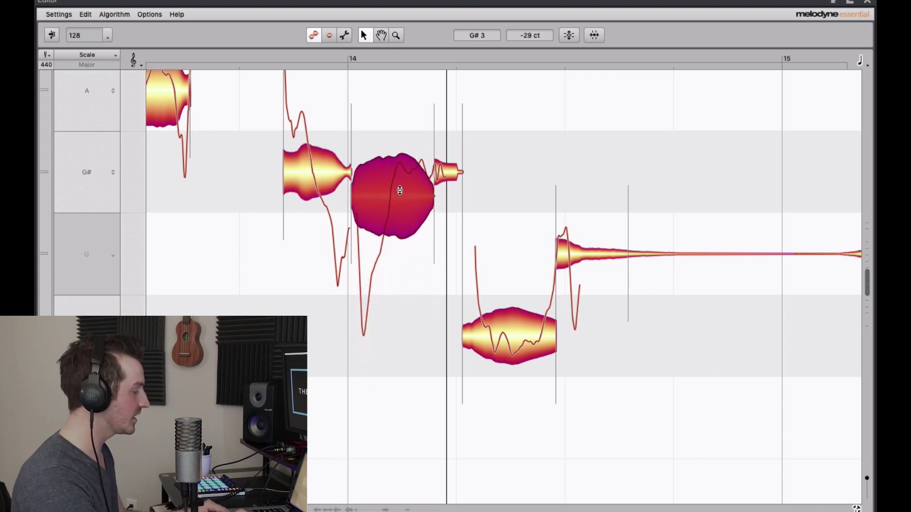
left_click(207, 57)
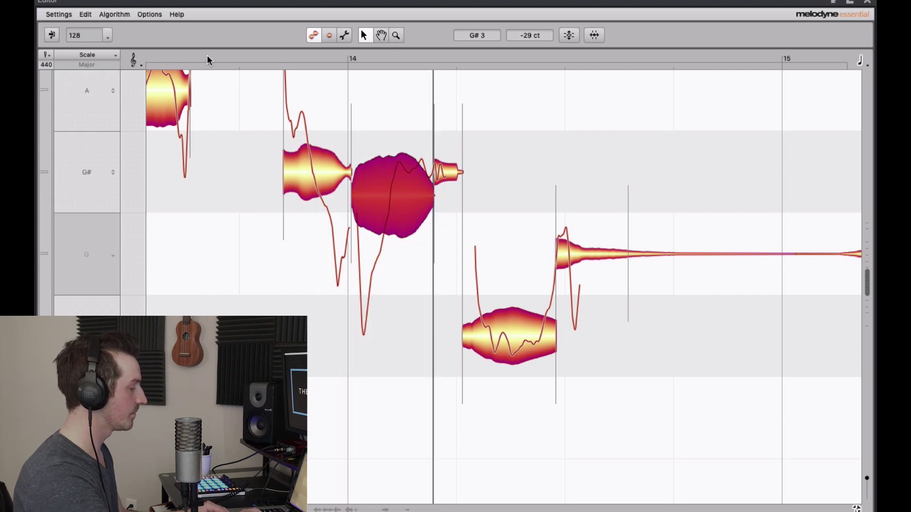
key("space")
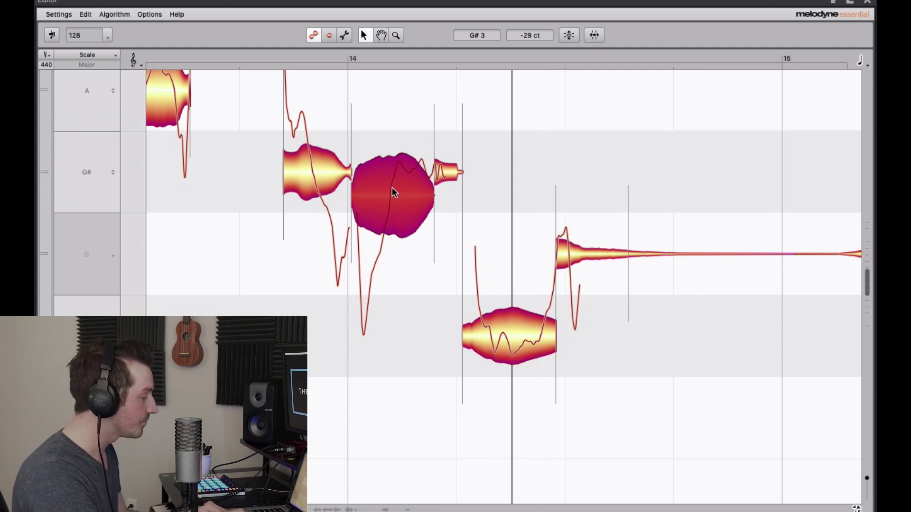
left_click_drag(392, 188, 392, 232)
left_click(357, 379)
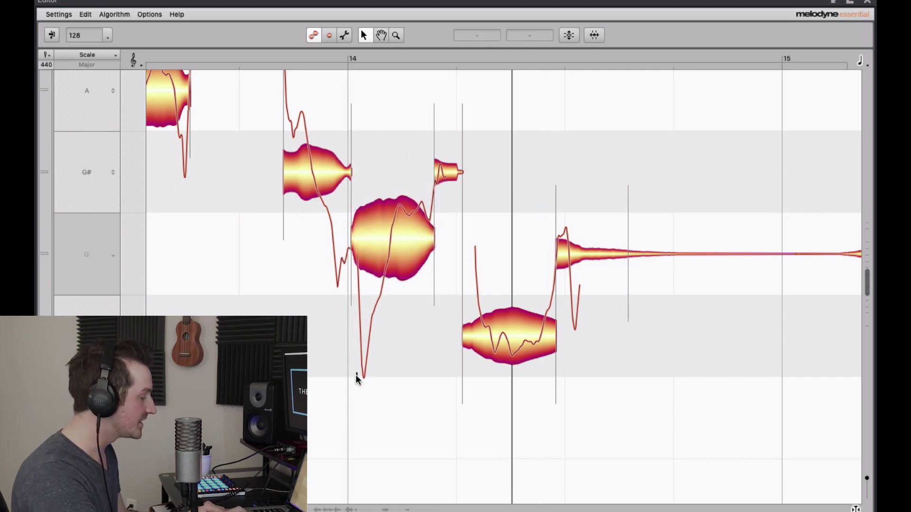
Split the note just after bar 14 at its pitch rise and retune the halves to F#3 +45 ct and G#3 -5 ct
double_click(391, 199)
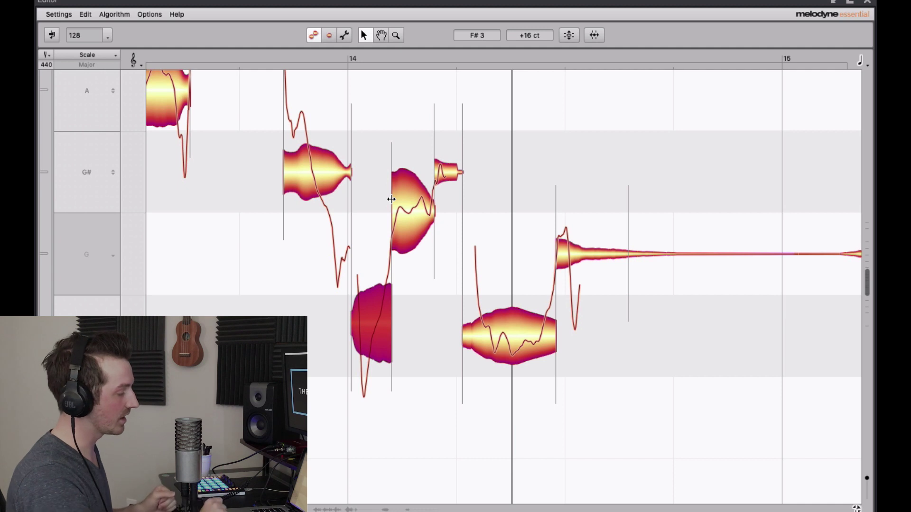
left_click(411, 314)
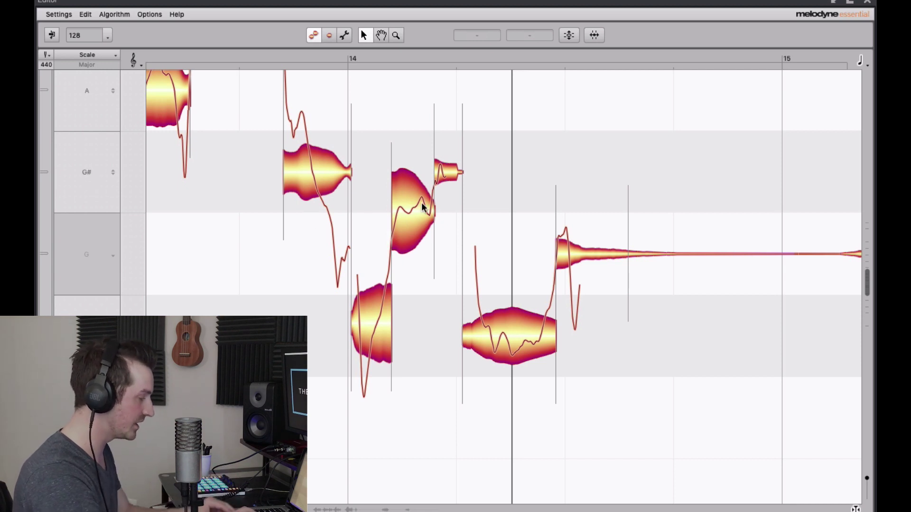
left_click_drag(372, 323, 374, 304)
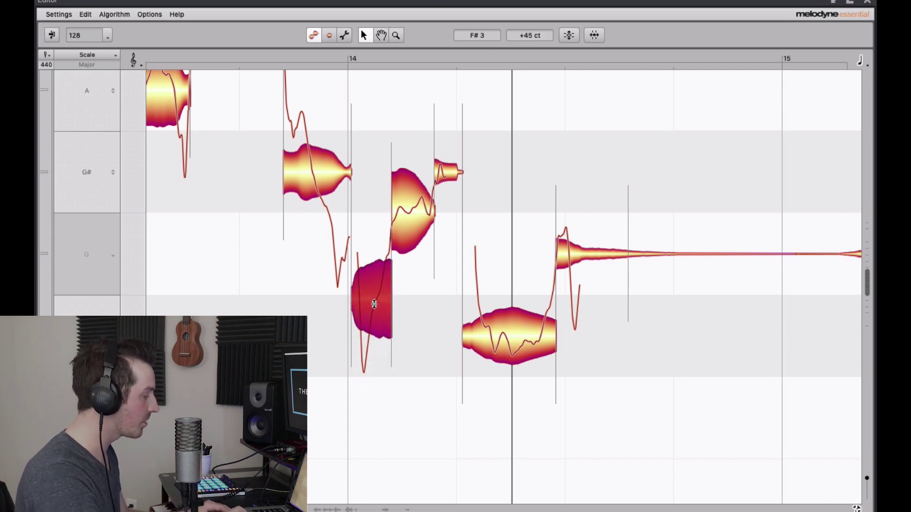
left_click_drag(417, 212, 421, 170)
left_click(150, 57)
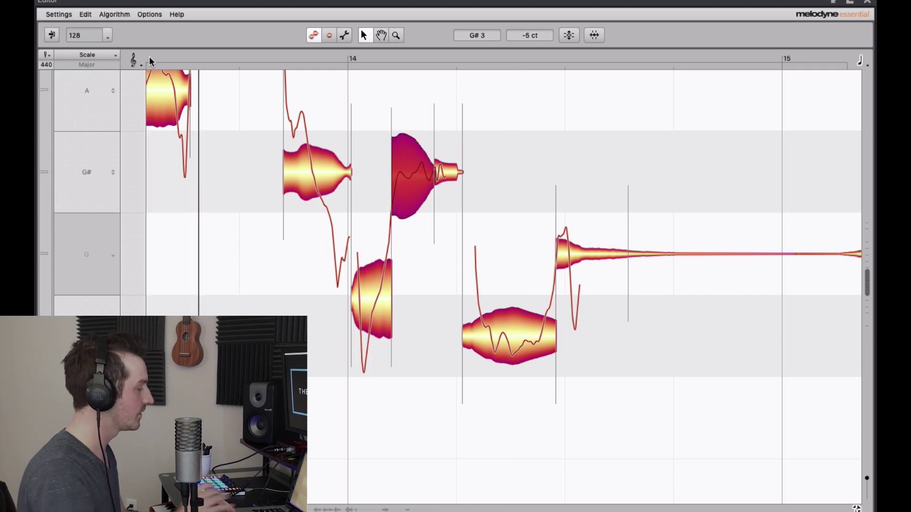
key("space")
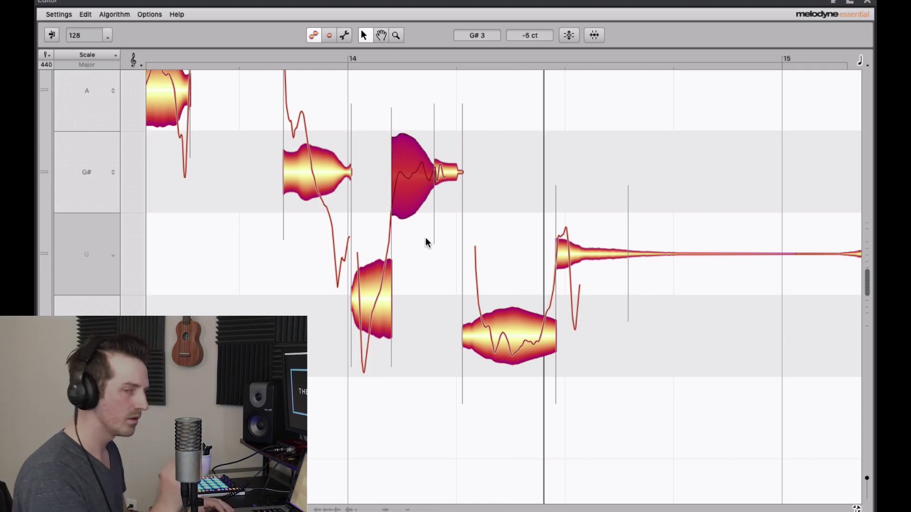
Fine-tune the first half of the split note to F#3 +9 ct and the second half to G#3 +2 ct, auditioning each change
left_click_drag(378, 300, 376, 337)
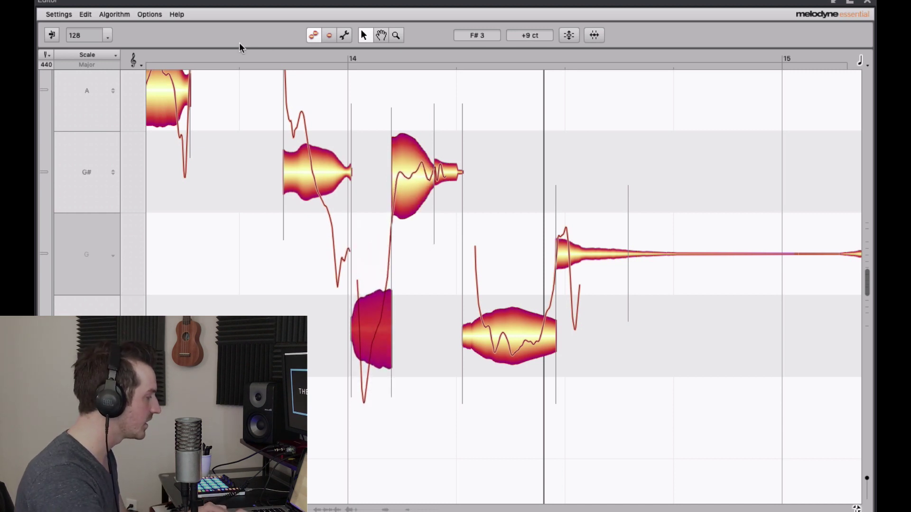
left_click(220, 58)
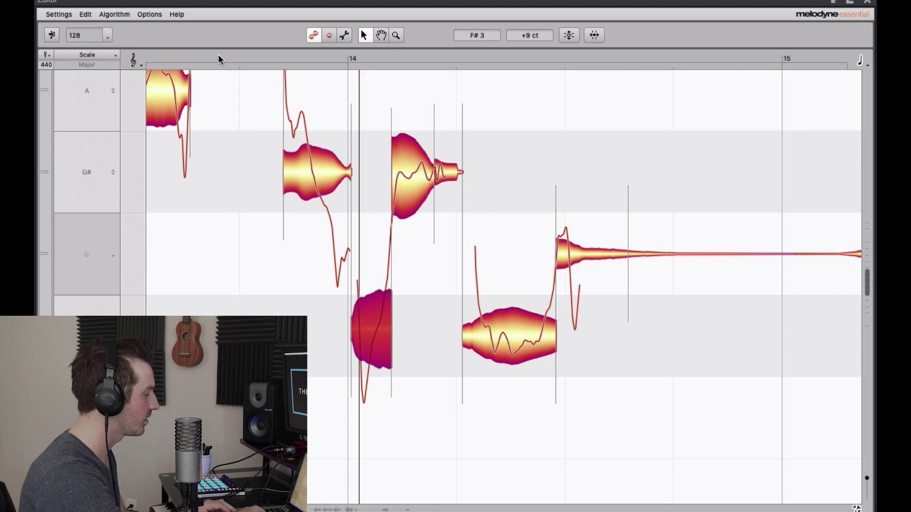
key("space")
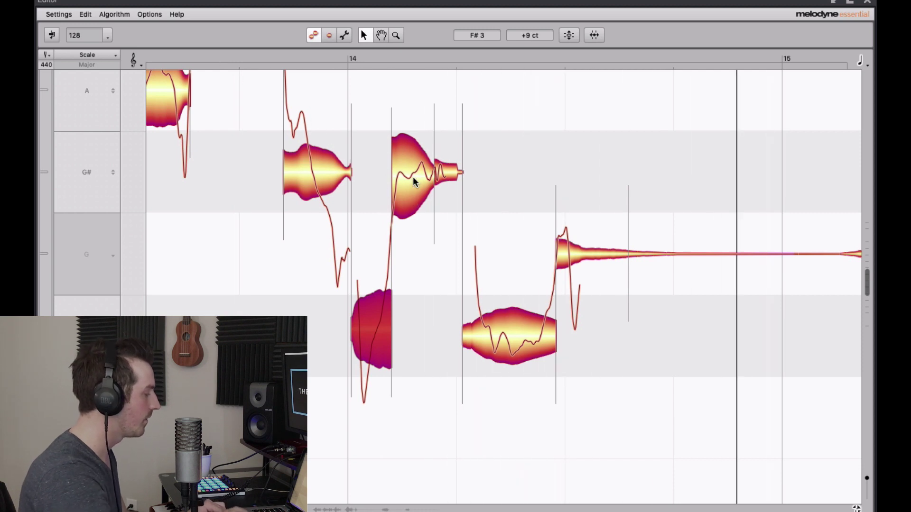
left_click_drag(415, 178, 393, 160)
left_click(207, 55)
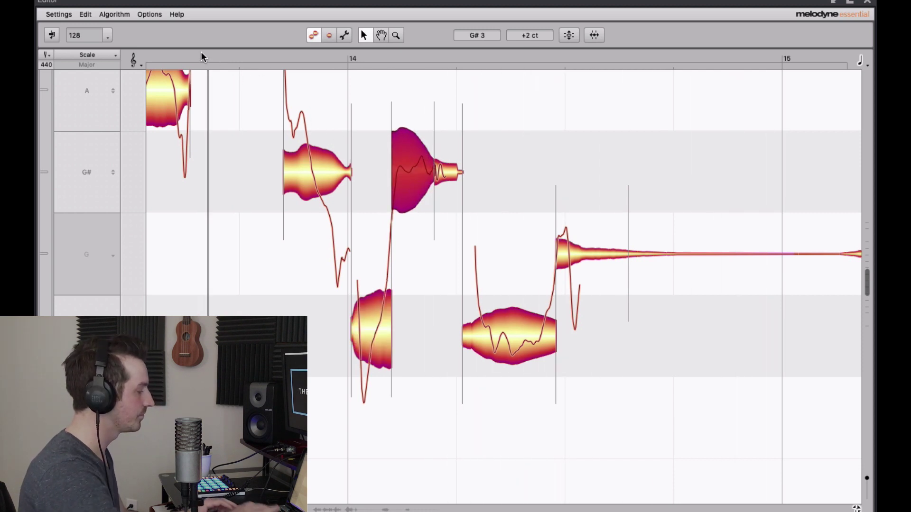
key("space")
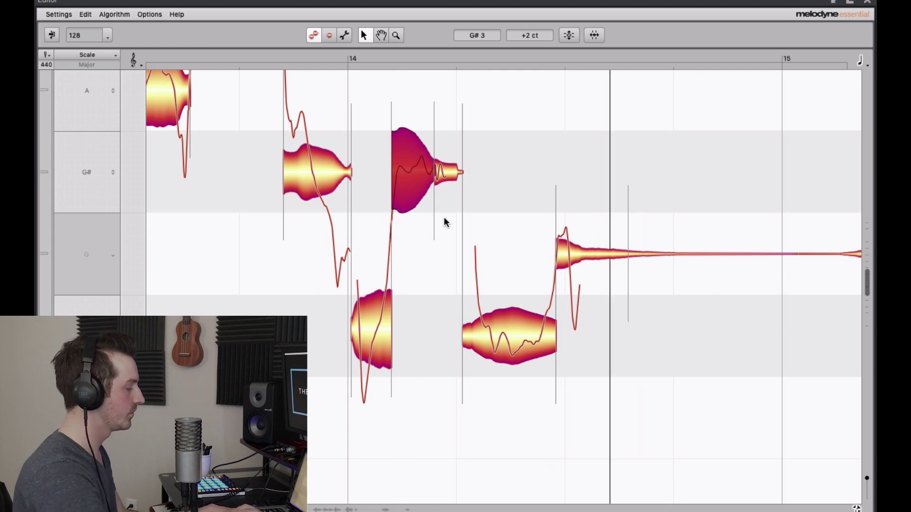
Play the wider phrase from bar 13 to check the retuned notes in context
scroll(443, 220, "down", 2, "ctrl")
scroll(390, 285, "down", 2)
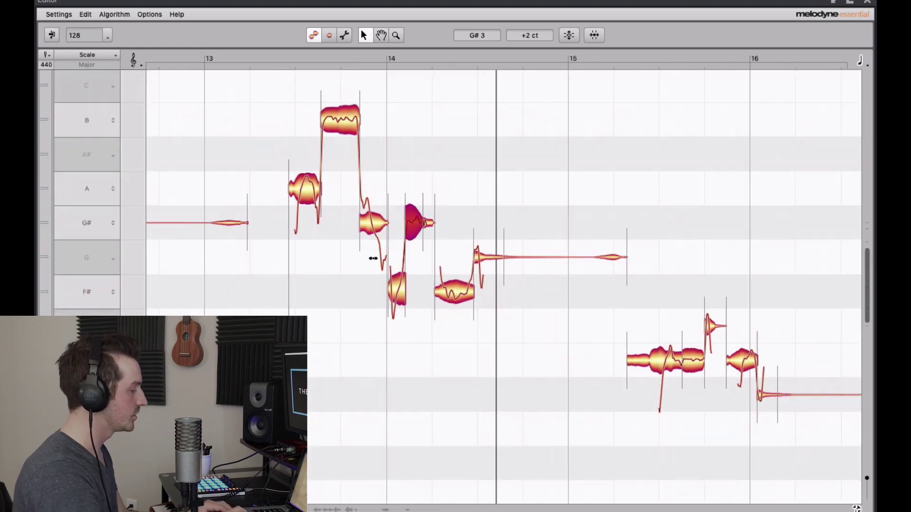
left_click(213, 56)
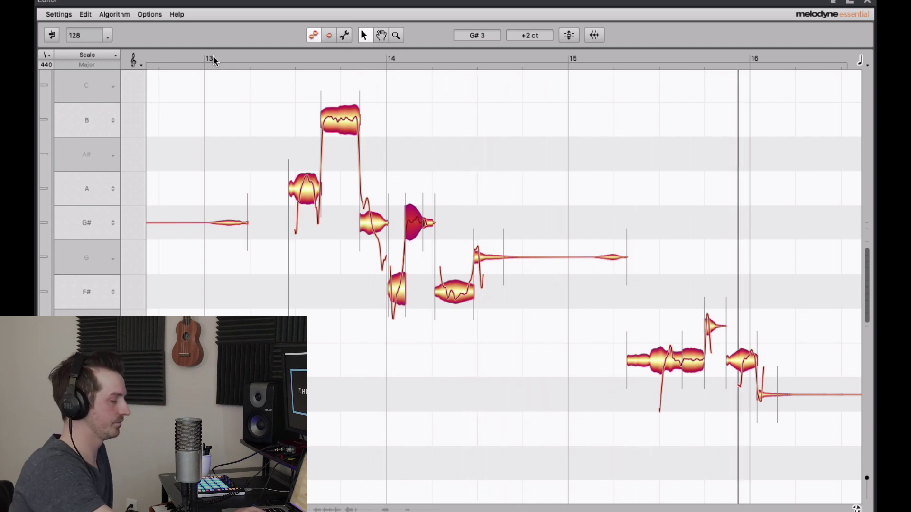
Try splitting the F#3 note between bars 14 and 15 near its middle and undo the split
key("space")
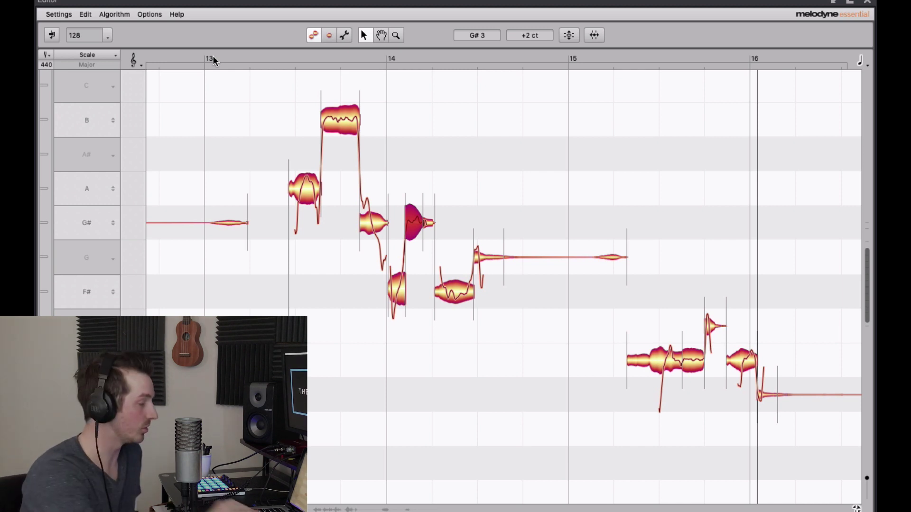
scroll(428, 263, "up", 5)
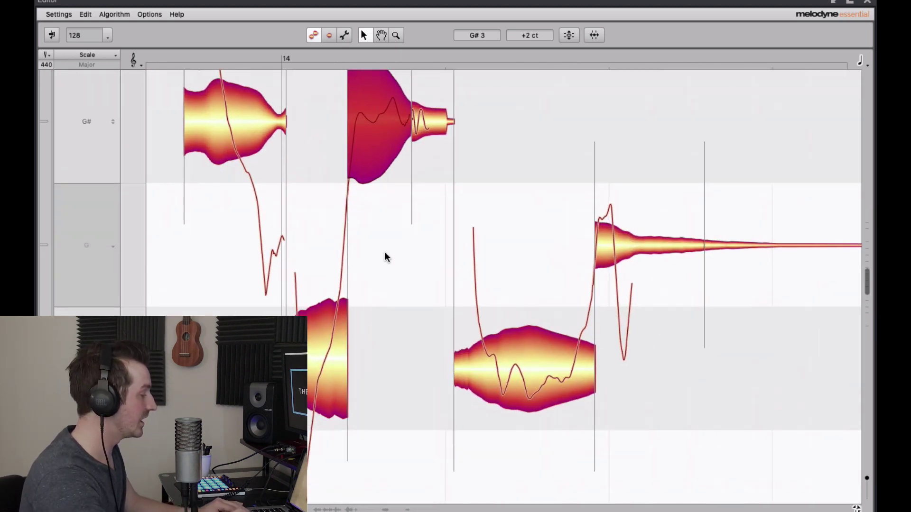
scroll(349, 301, "down", 1)
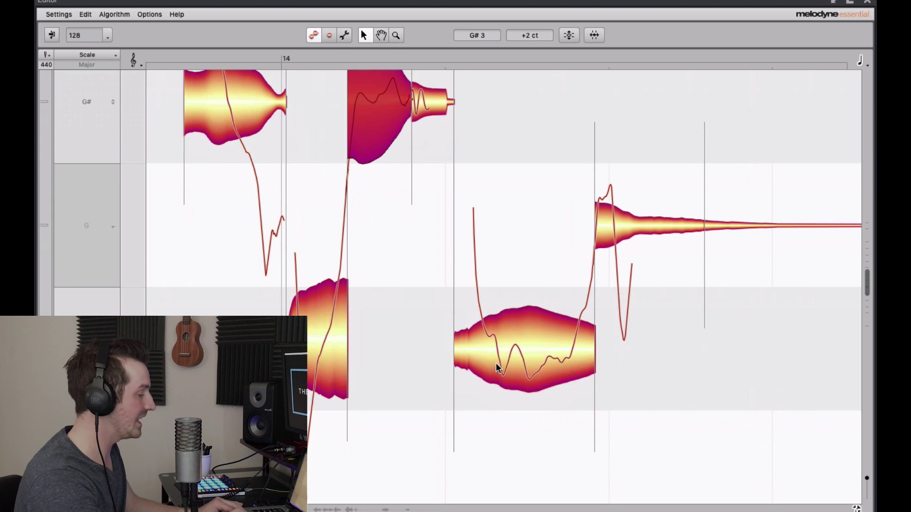
double_click(527, 302)
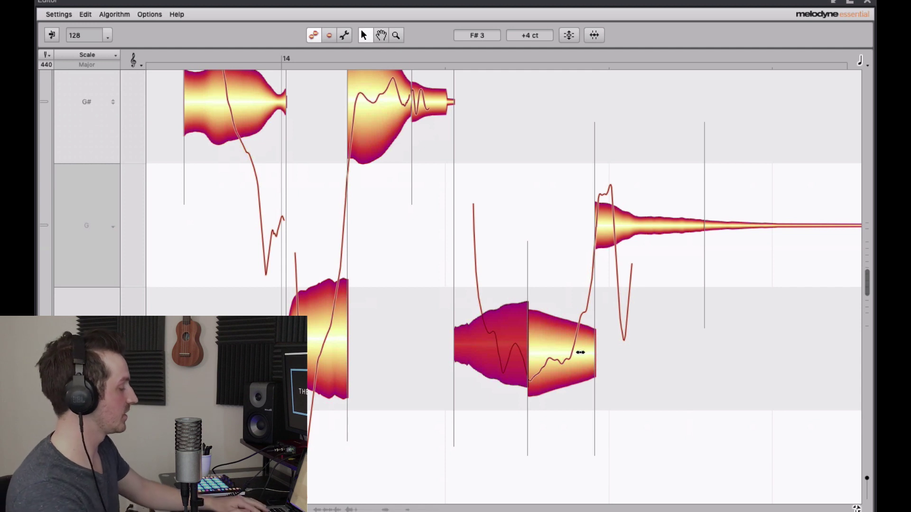
key("ctrl+z")
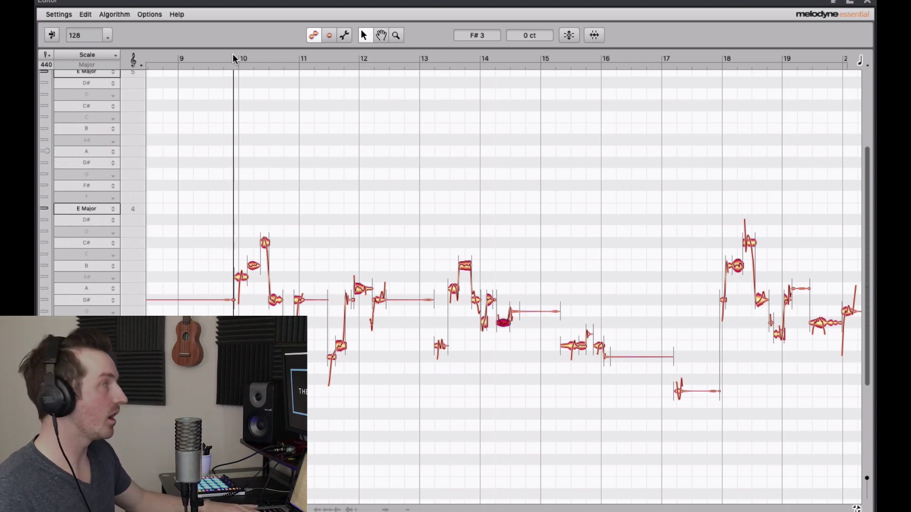
Listen from bar 10, and replay the passage leading into bar 12 to check the A3 note there
key("space")
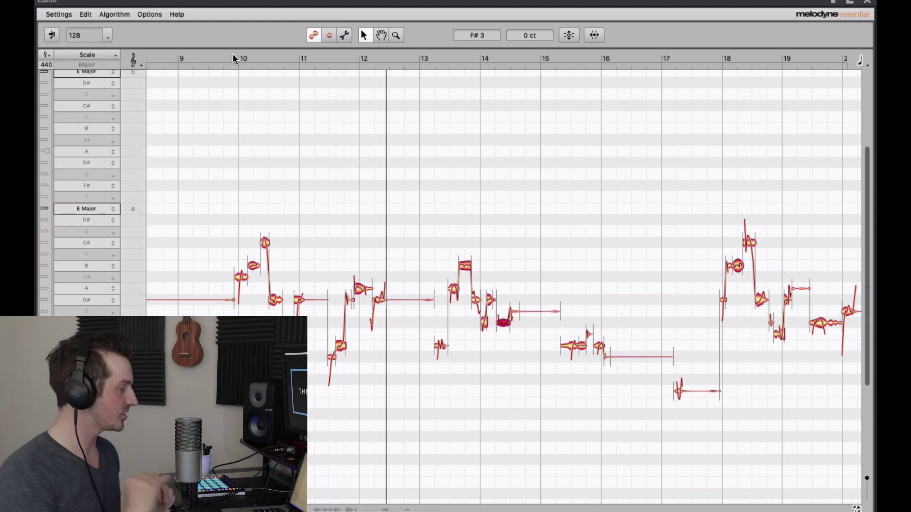
scroll(378, 340, "up", 6)
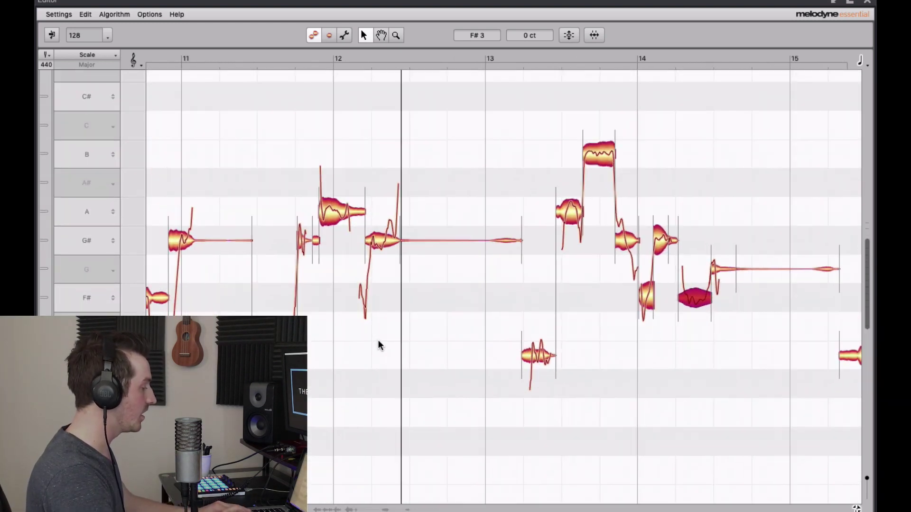
scroll(311, 346, "up", 6)
scroll(309, 437, "down", 1)
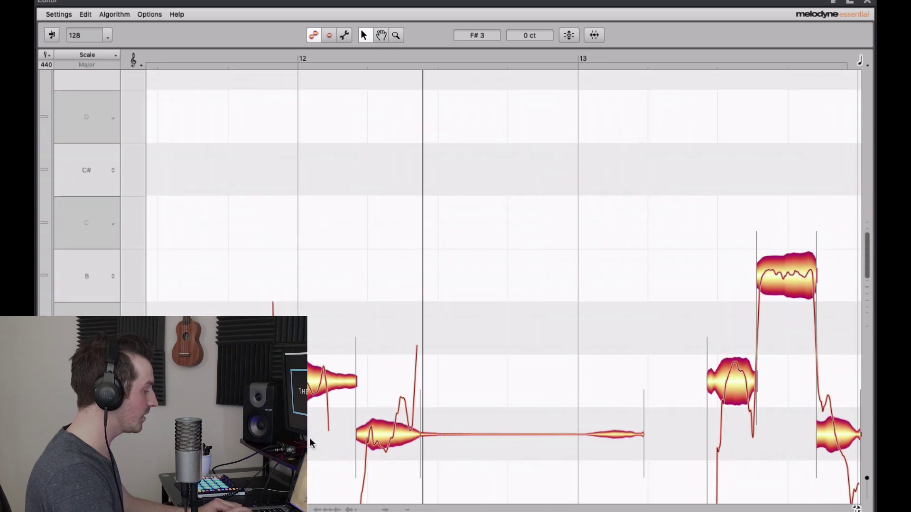
left_click(305, 383)
double_click(181, 57)
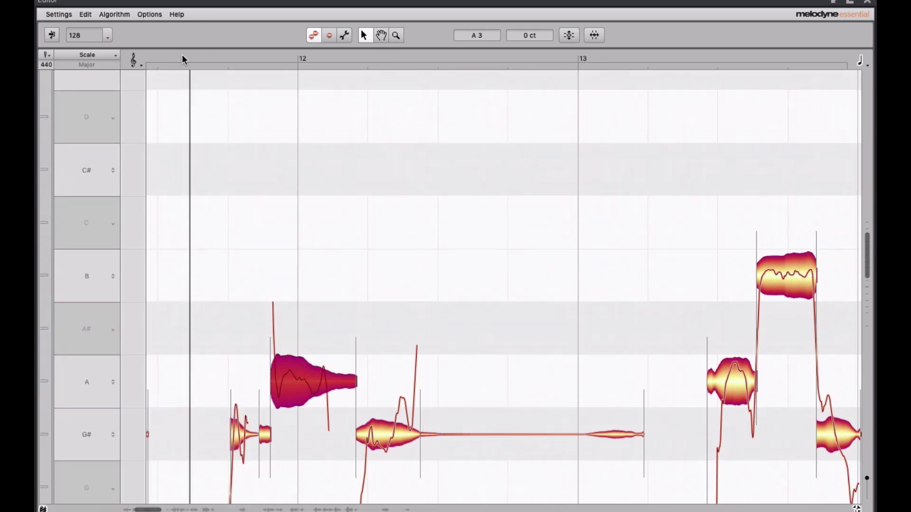
scroll(361, 284, "down", 3)
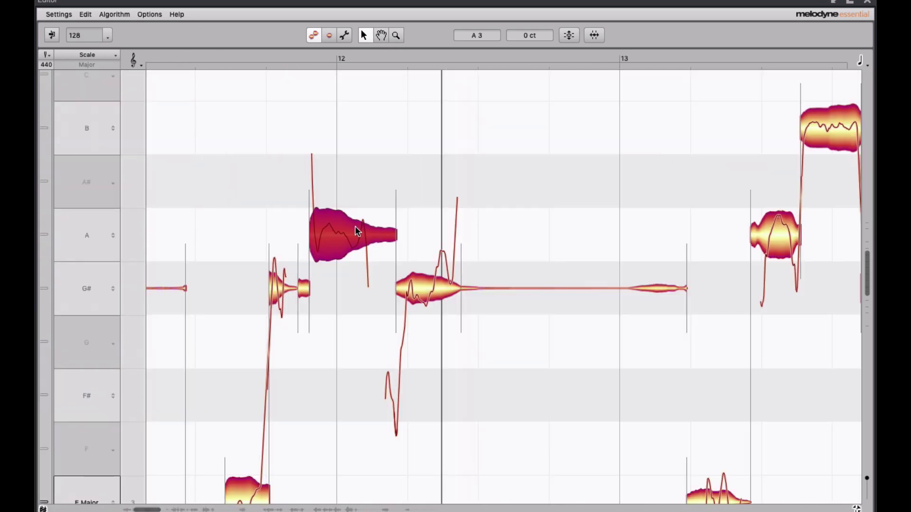
double_click(279, 57)
key("space")
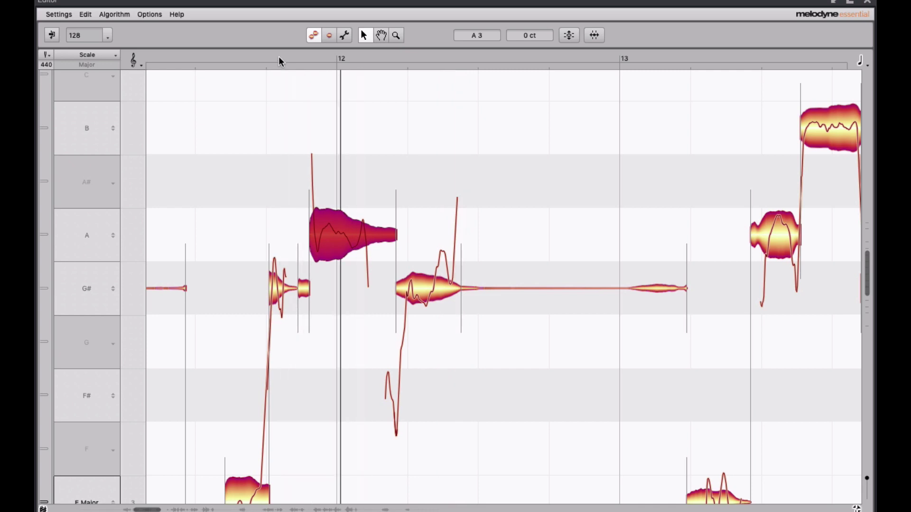
Split the A3 note just after bar 12, lower its tail to G#3 +11 ct, and play back the phrase
double_click(356, 209)
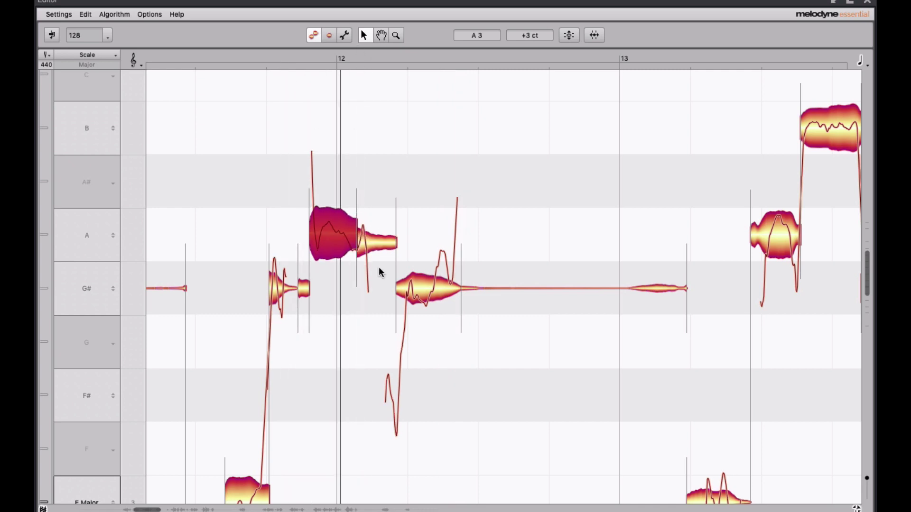
left_click(367, 244)
left_click_drag(367, 244, 370, 284)
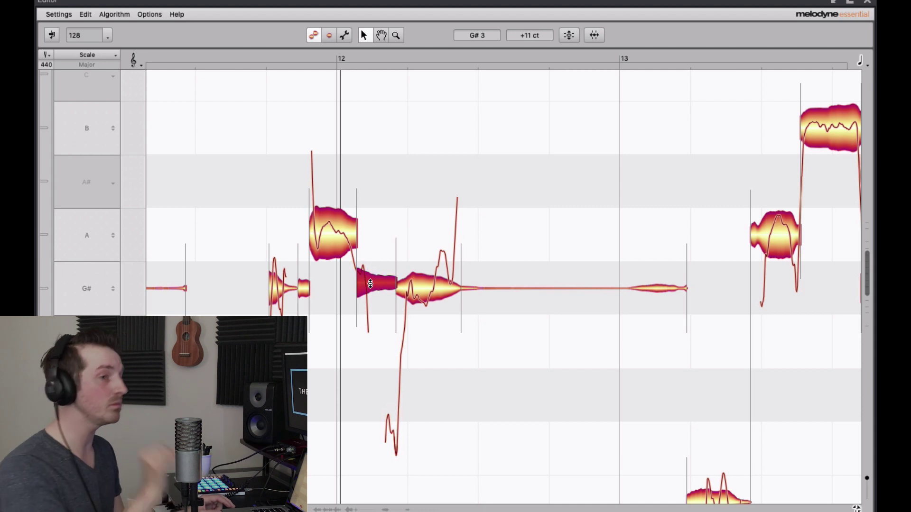
left_click(223, 56)
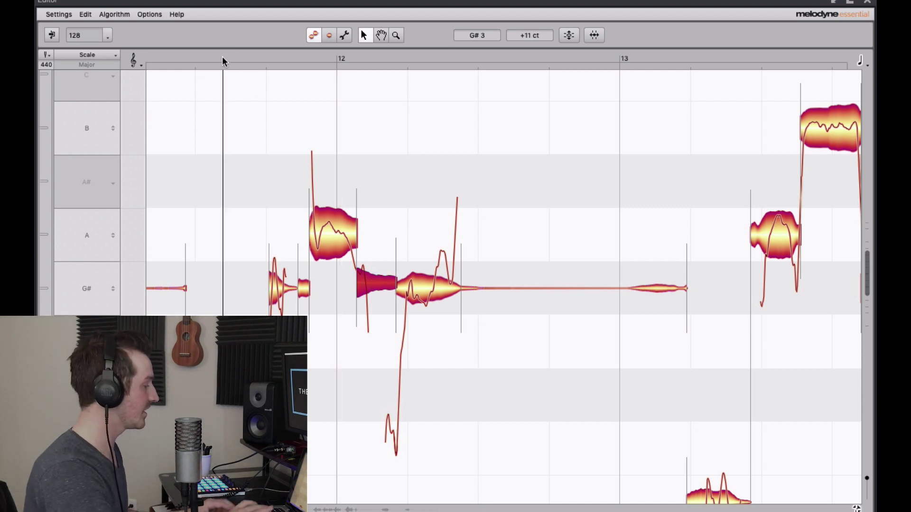
key("space")
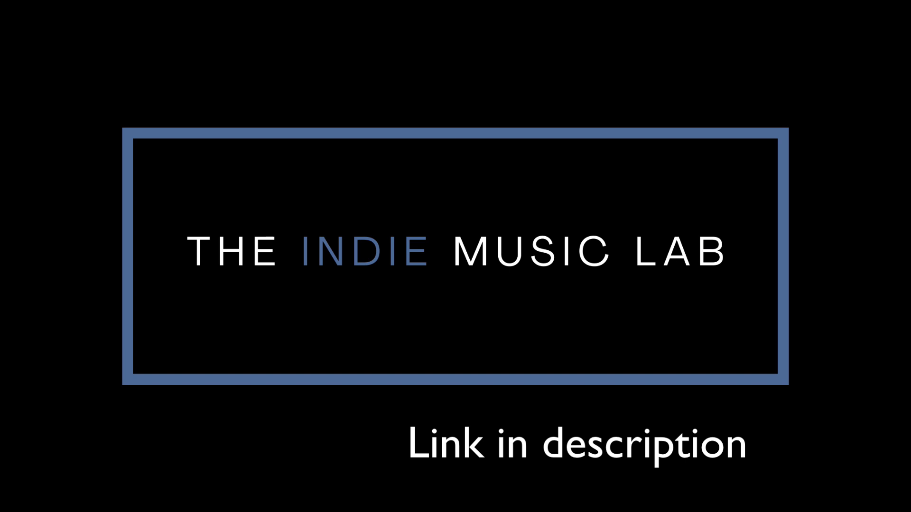
scroll(456, 256, "down", 8)
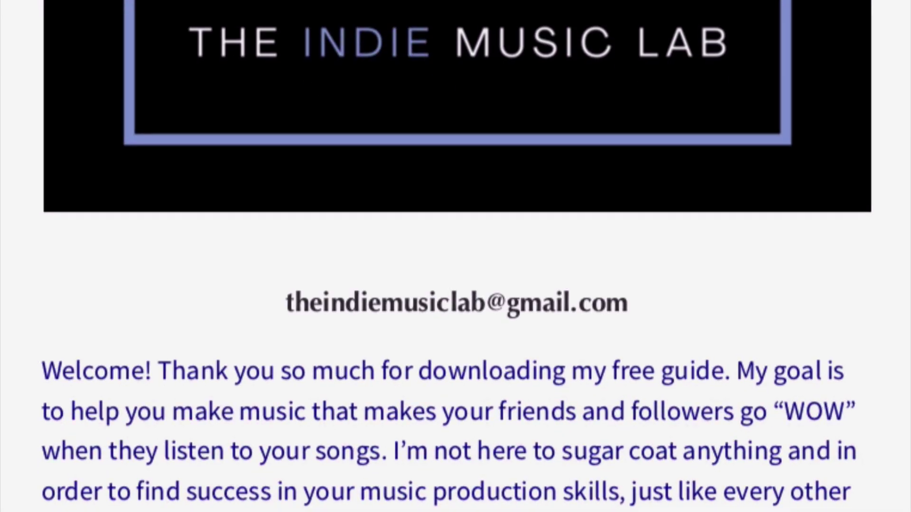
scroll(455, 256, "down", 15)
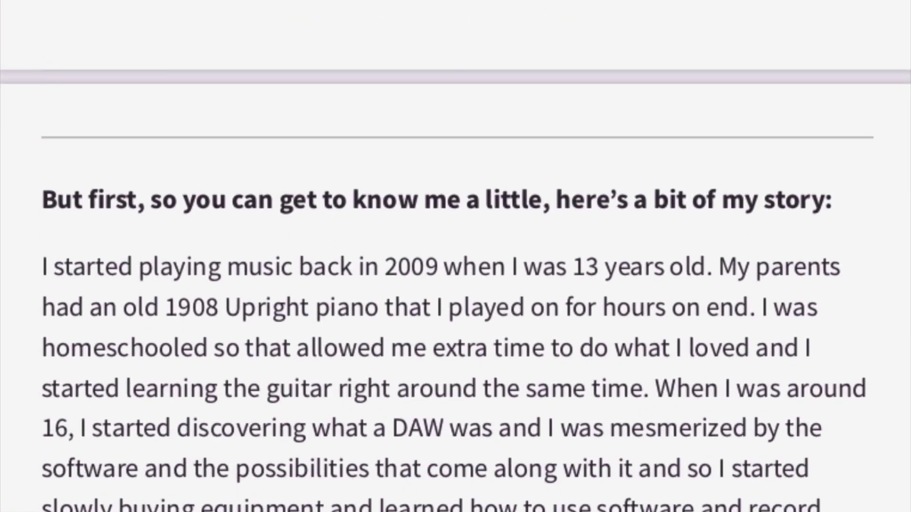
scroll(455, 256, "down", 15)
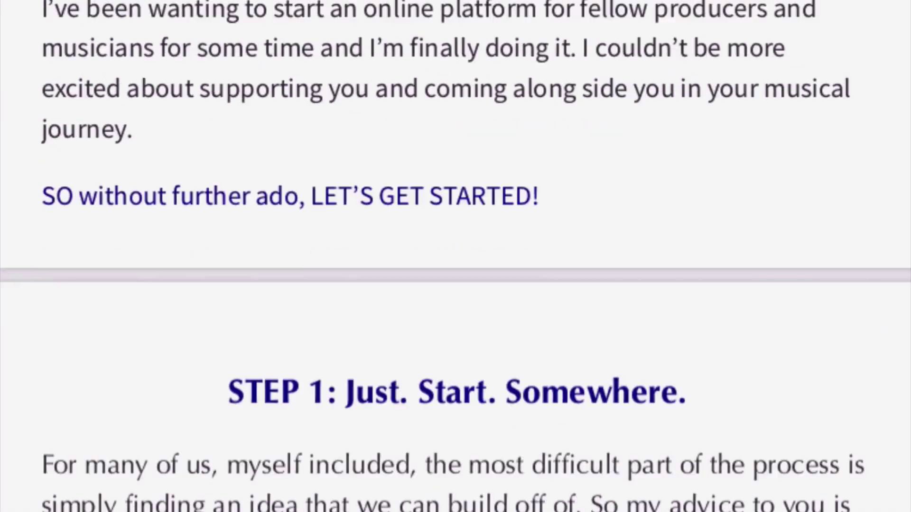
scroll(455, 256, "down", 15)
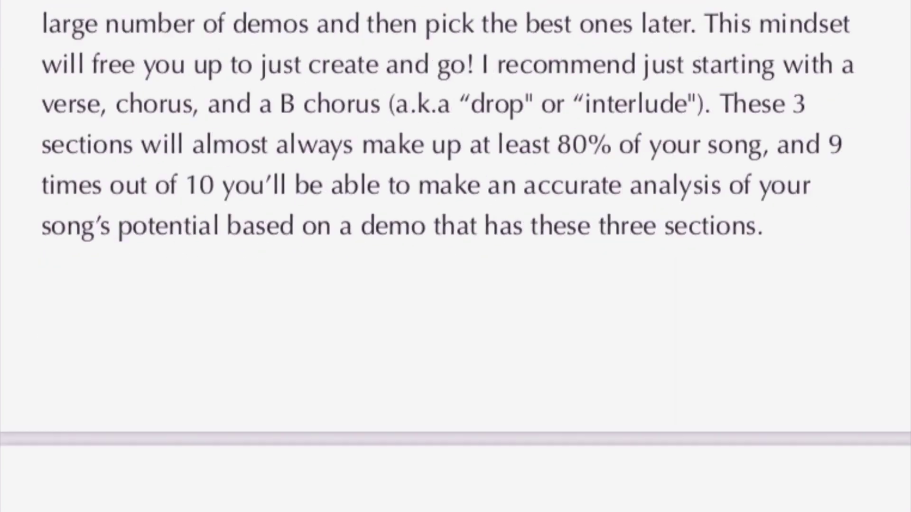
scroll(456, 256, "down", 15)
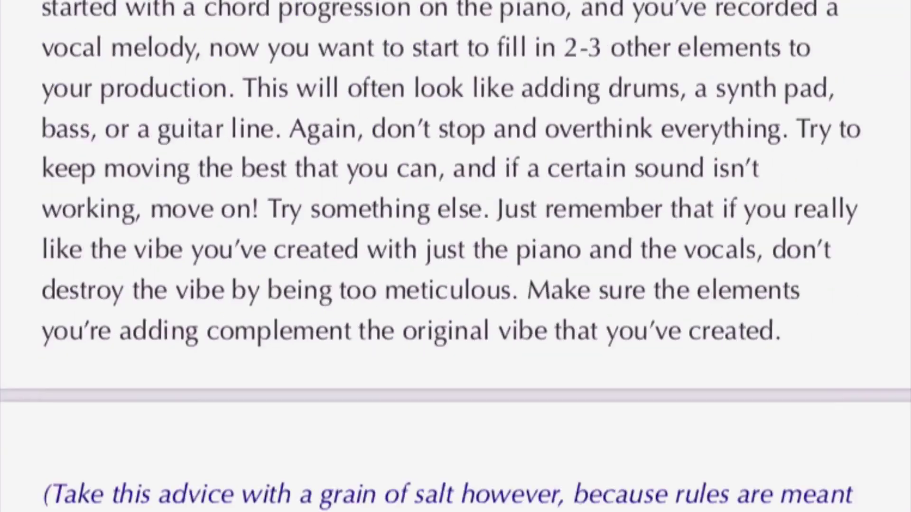
scroll(455, 256, "down", 8)
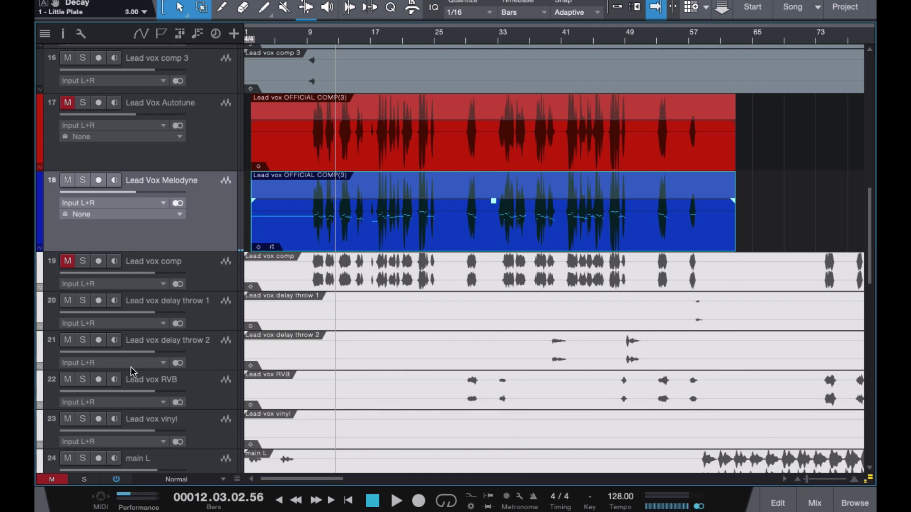
Unmute and select the Lead Vox Autotune track in the song arrangement, with Lead Vox Melodyne muted
left_click(68, 105)
left_click(68, 180)
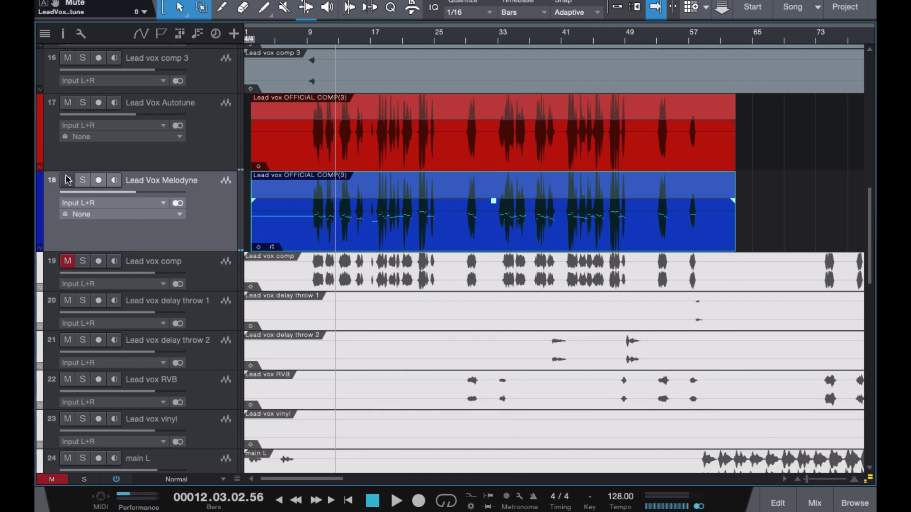
left_click(196, 145)
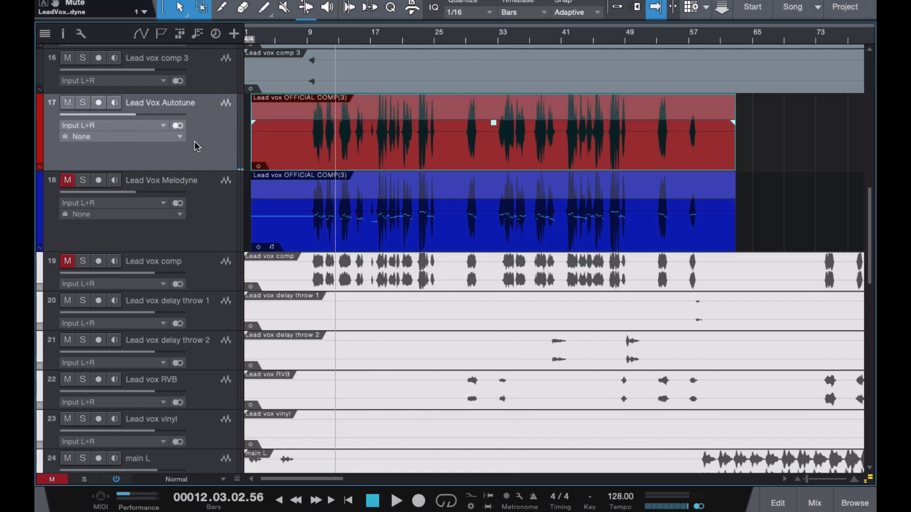
Review the Waves Tune Real-Time settings on Lead Vox Autotune, close the plug-in and mixer, and place the playhead at bar 9
key("F3")
left_click(315, 237)
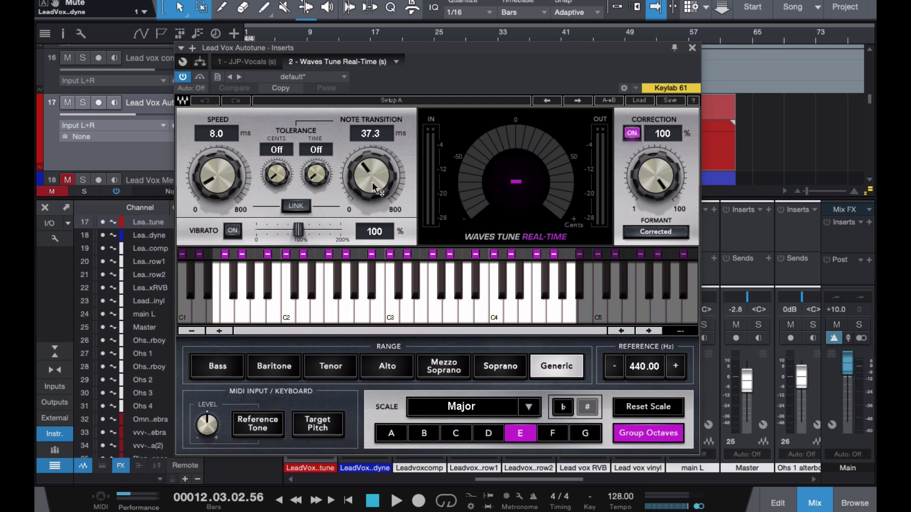
left_click(692, 47)
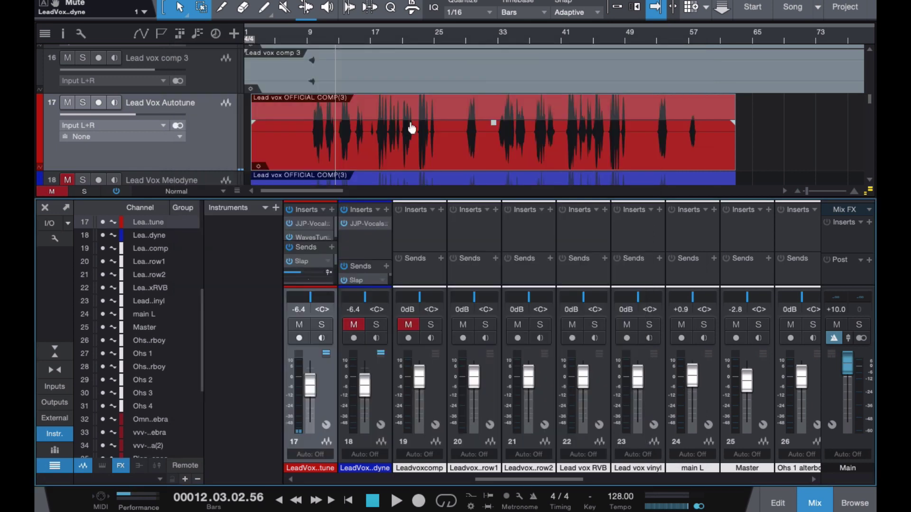
left_click(308, 44)
left_click(45, 207)
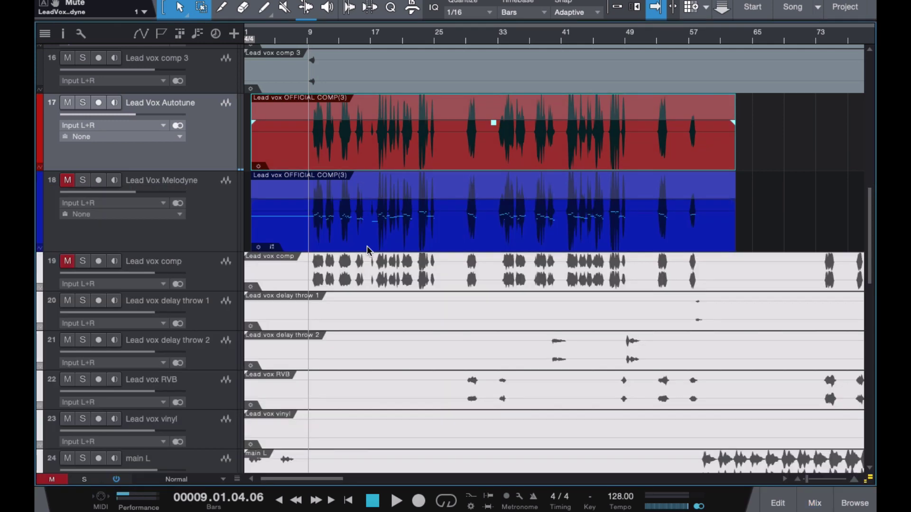
Play the Autotune vocal from bar 9, and switch to Lead Vox Melodyne by muting the former and unmuting the latter during playback
left_click(67, 181)
left_click(68, 183)
key("space")
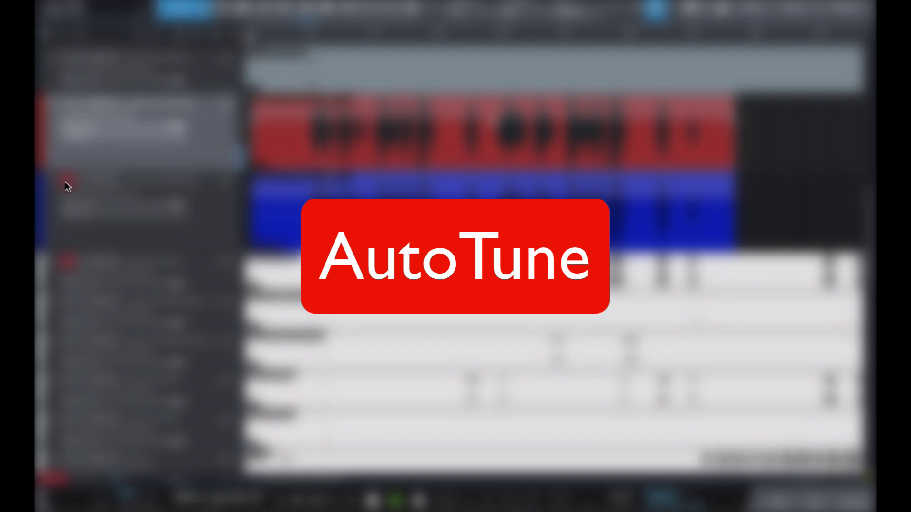
left_click(67, 102)
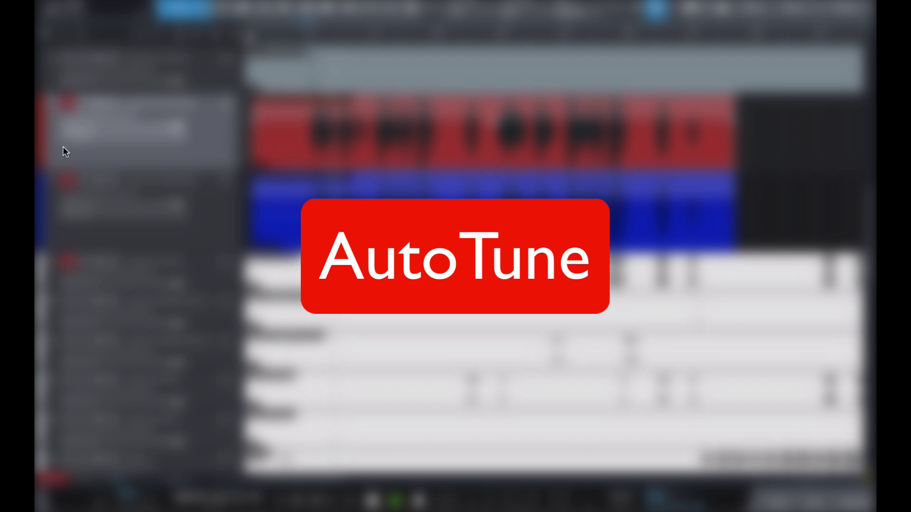
left_click(66, 179)
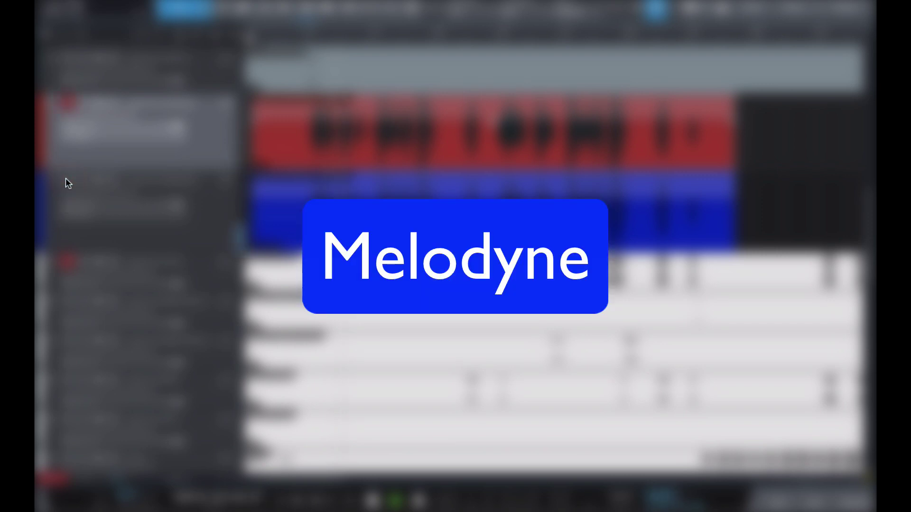